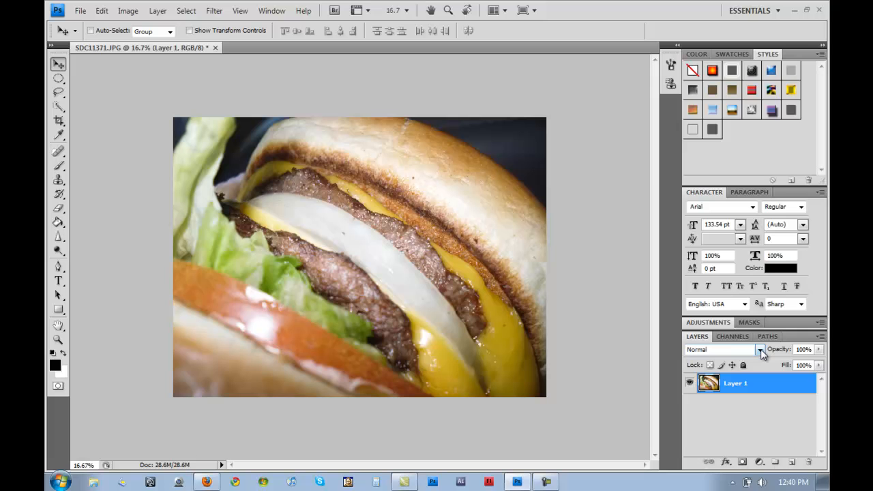
Try the Overlay blend mode on Layer 1, and return the layer to Normal.
{"action": "left_click", "coordinate": [711, 351]}
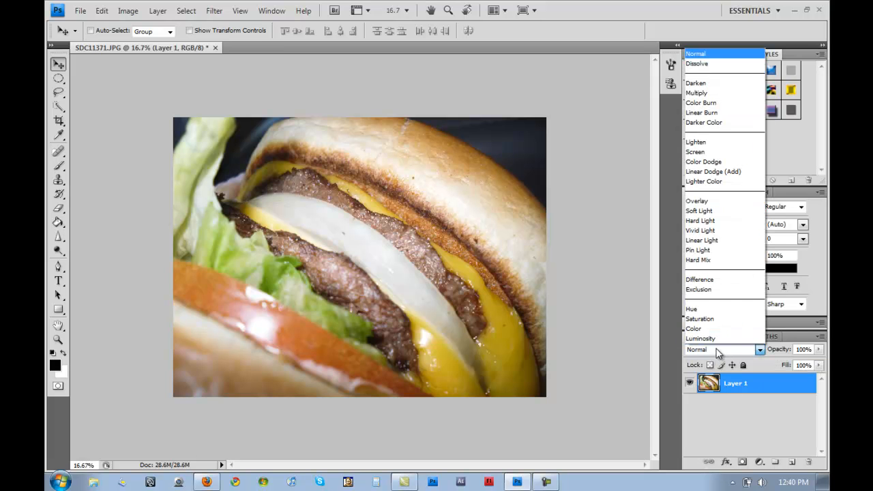
{"action": "left_click", "coordinate": [755, 349]}
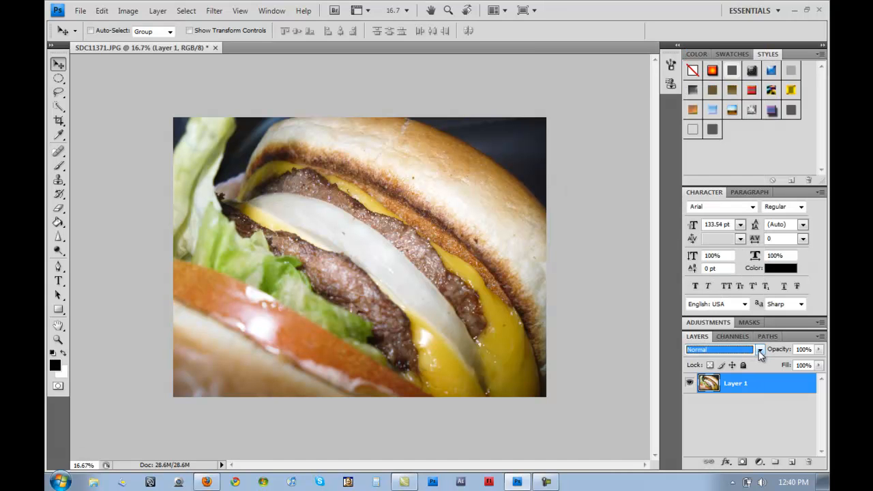
{"action": "left_click", "coordinate": [759, 350]}
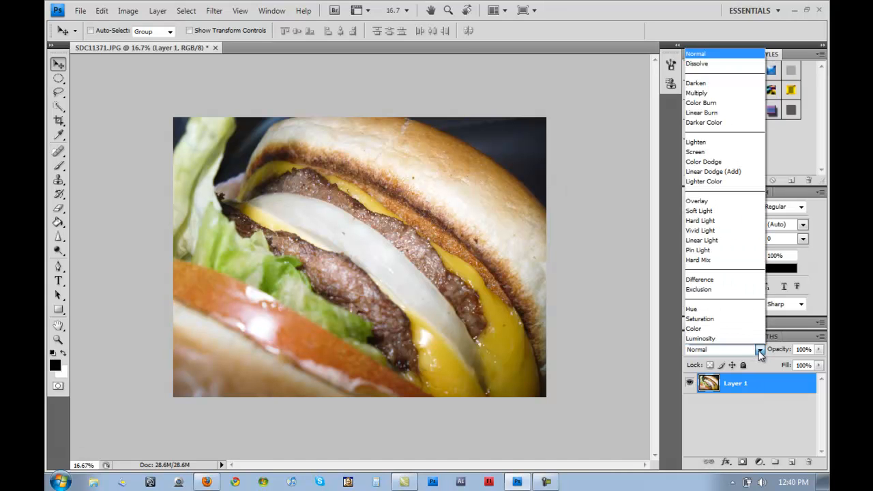
{"action": "left_click", "coordinate": [717, 204]}
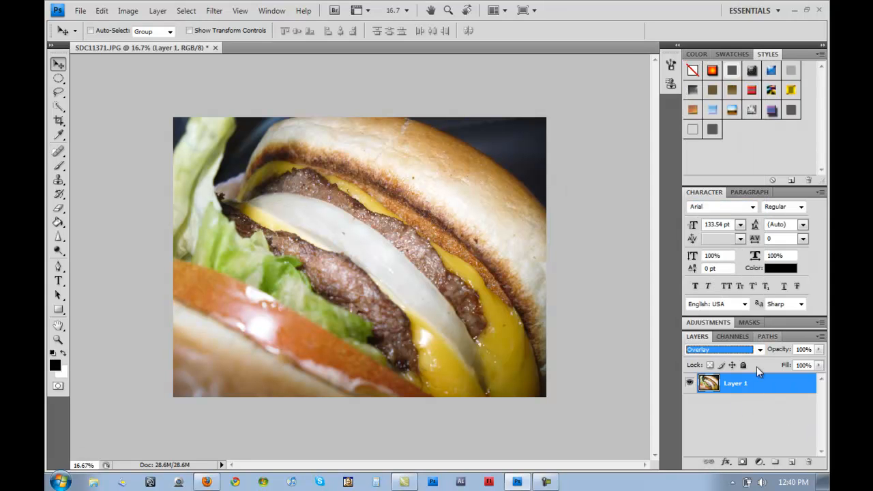
{"action": "left_click", "coordinate": [759, 349]}
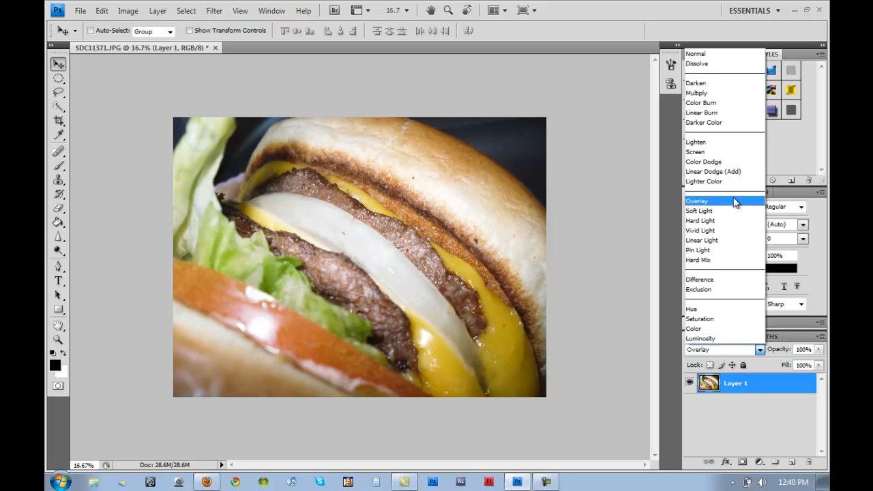
{"action": "left_click", "coordinate": [725, 55]}
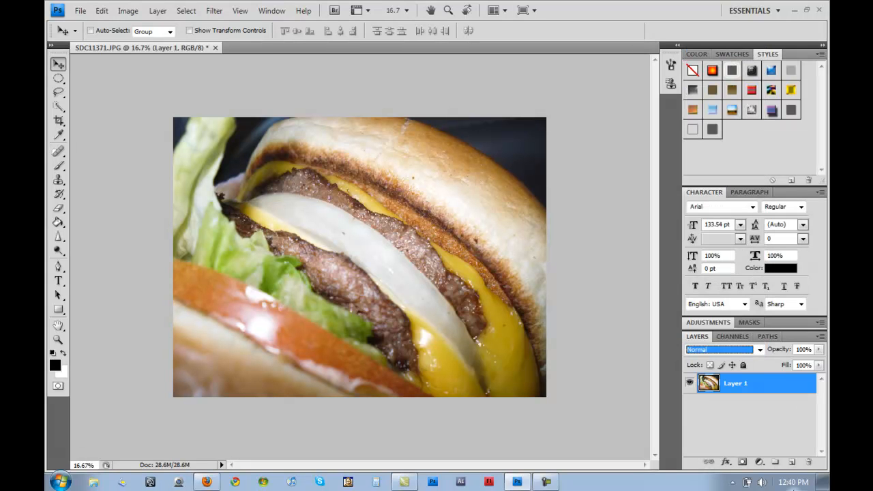
{"action": "left_click", "coordinate": [755, 432]}
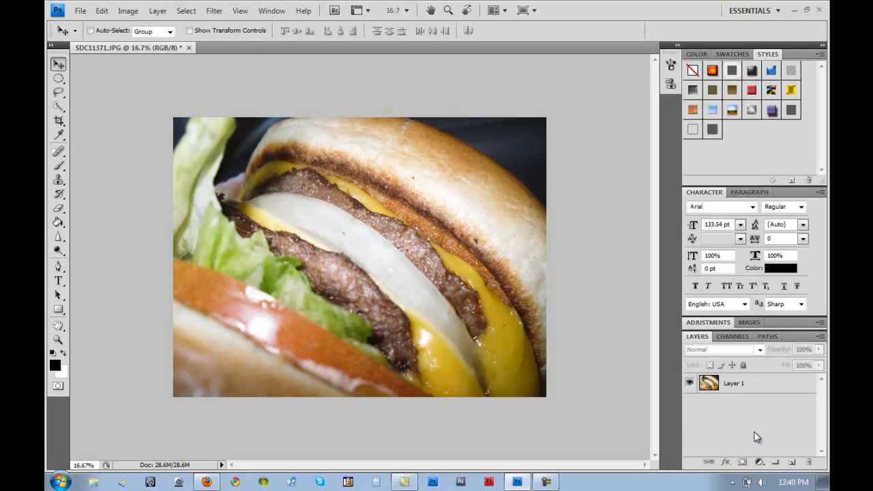
{"action": "left_click", "coordinate": [727, 391]}
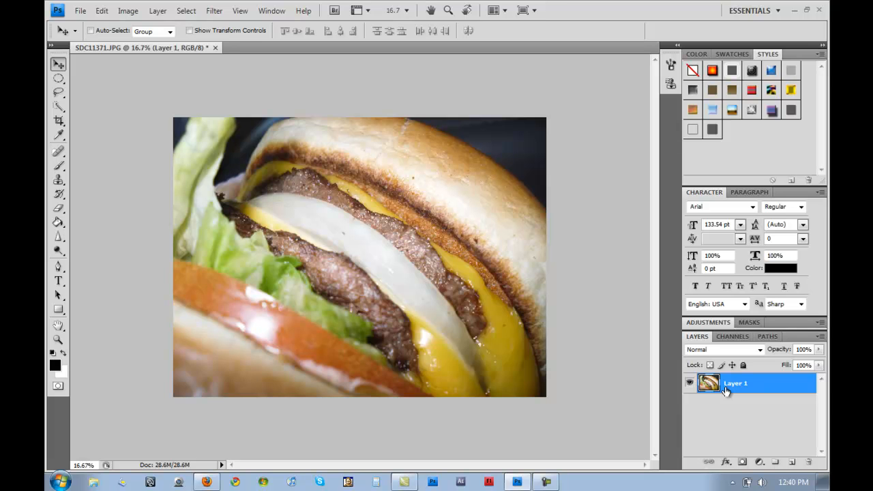
{"action": "left_click", "coordinate": [774, 430]}
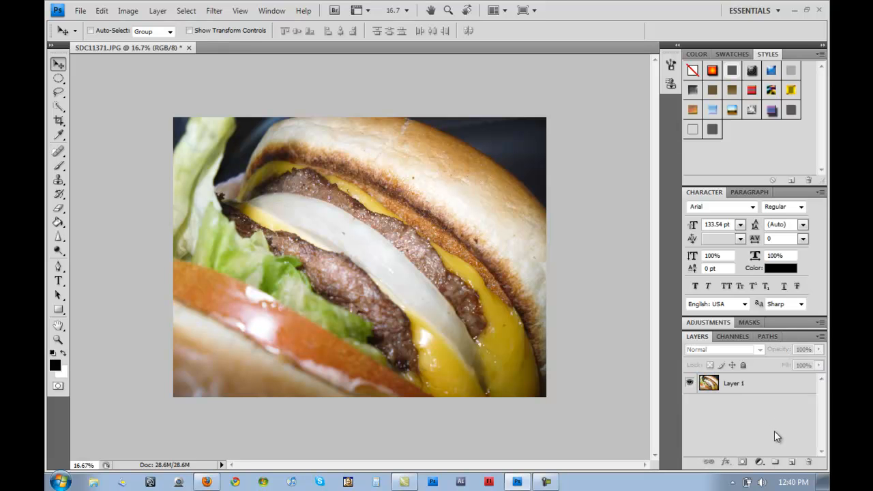
Add a new empty layer above the burger photo on Layer 1.
{"action": "left_click", "coordinate": [724, 392]}
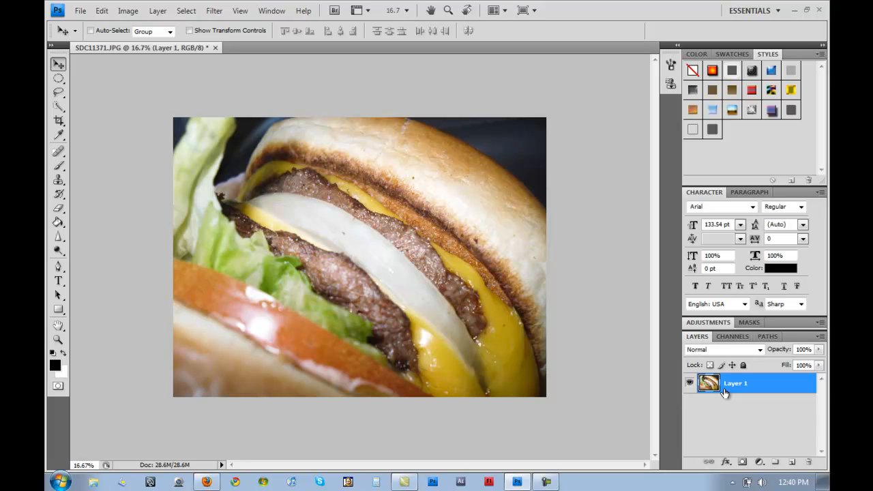
{"action": "left_click", "coordinate": [792, 463]}
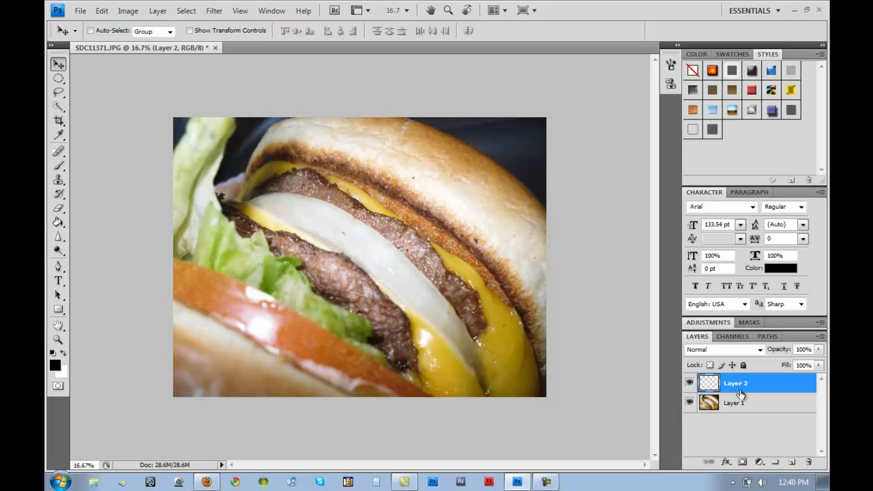
Try the Hard Light blend mode on the empty Layer 2, and set it back to Normal.
{"action": "left_click", "coordinate": [760, 349]}
{"action": "left_click", "coordinate": [715, 221]}
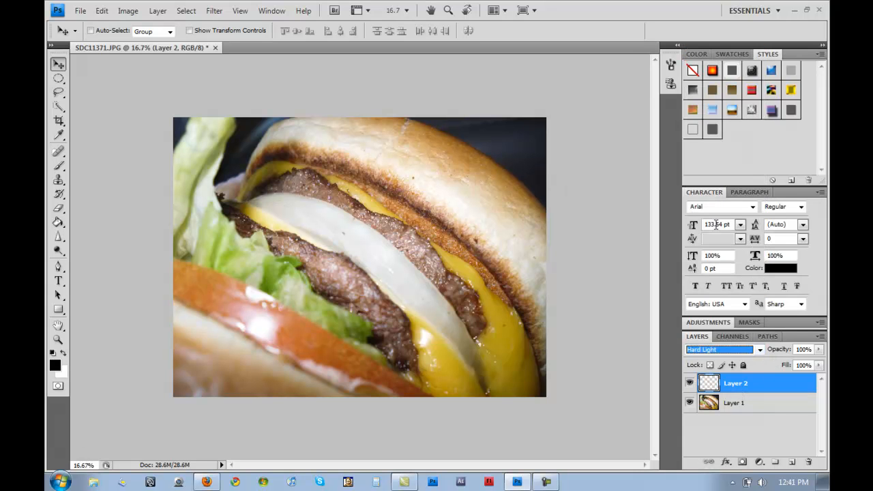
{"action": "left_click", "coordinate": [759, 349]}
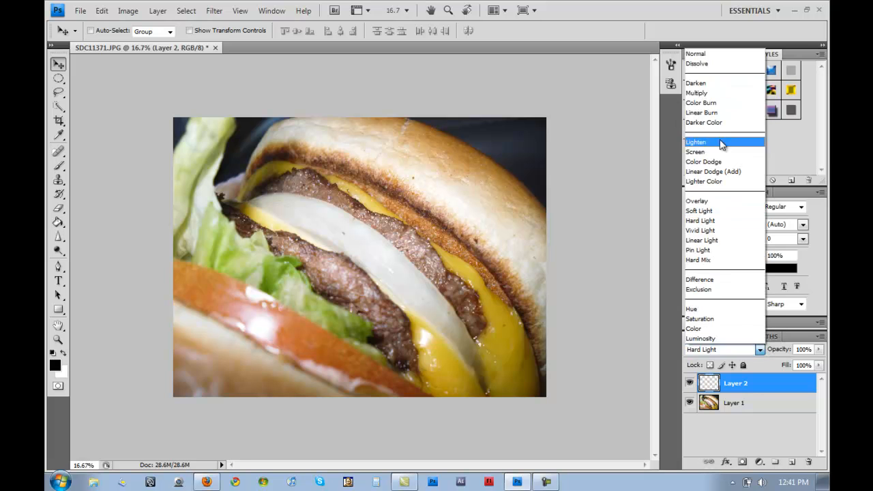
{"action": "left_click", "coordinate": [718, 54]}
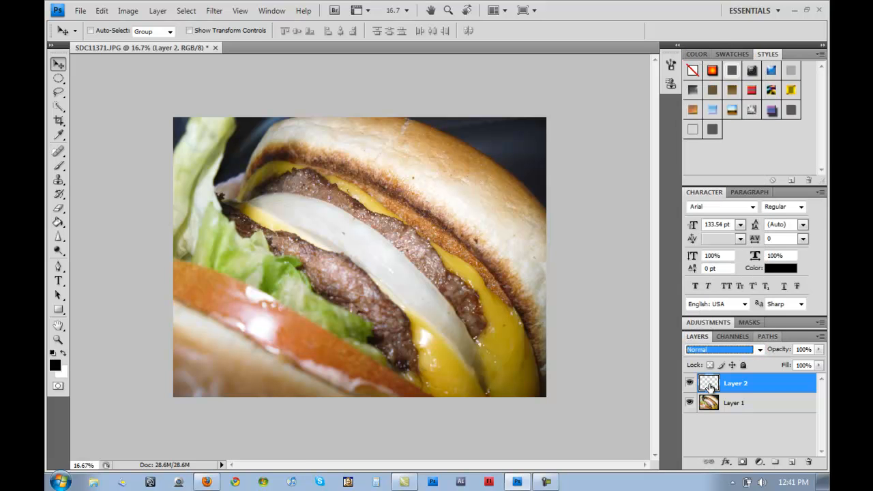
Set the foreground color to blue #3a83bb and fill the empty Layer 2 with it using the Paint Bucket.
{"action": "left_click", "coordinate": [59, 221]}
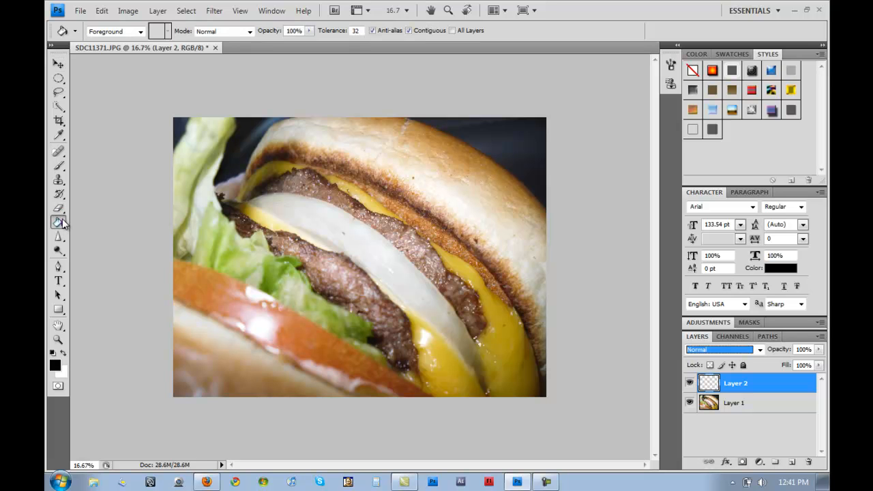
{"action": "left_click", "coordinate": [57, 366]}
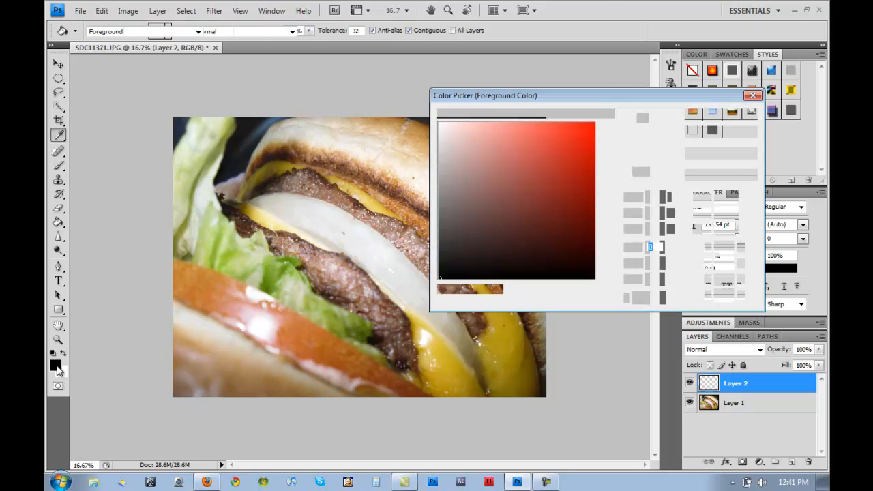
{"action": "left_click", "coordinate": [587, 164]}
{"action": "left_click", "coordinate": [606, 189]}
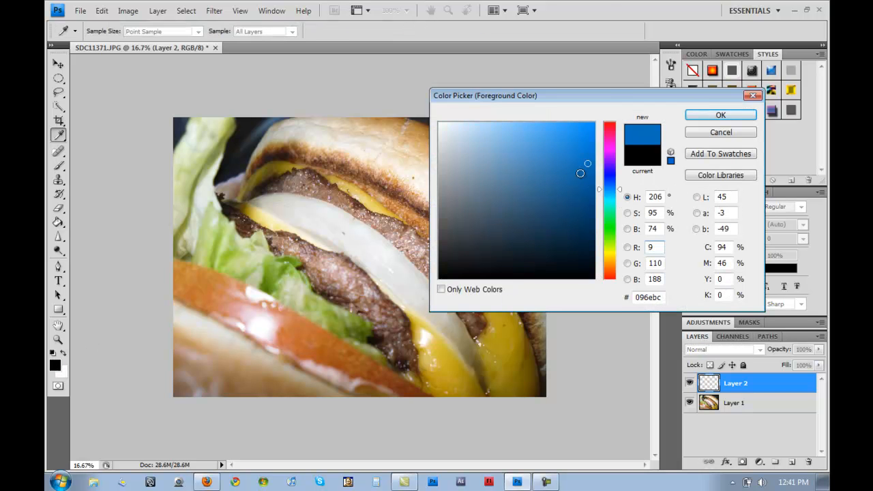
{"action": "left_click", "coordinate": [547, 163]}
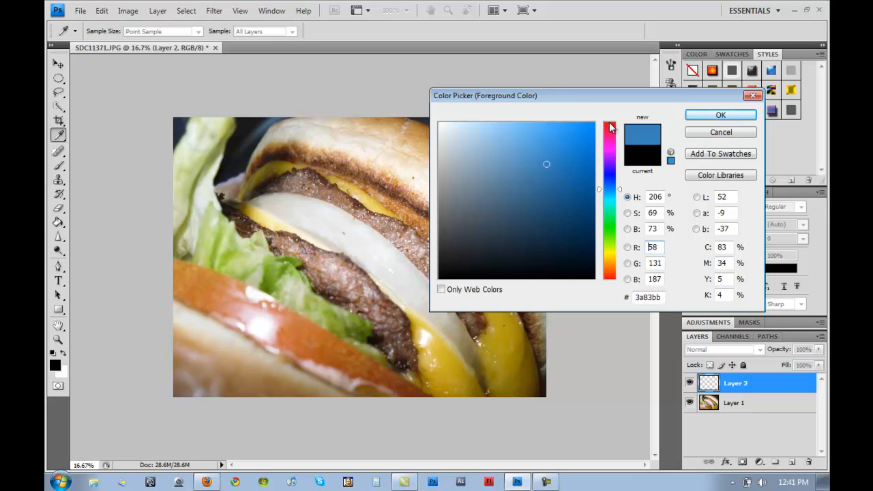
{"action": "left_click", "coordinate": [705, 116]}
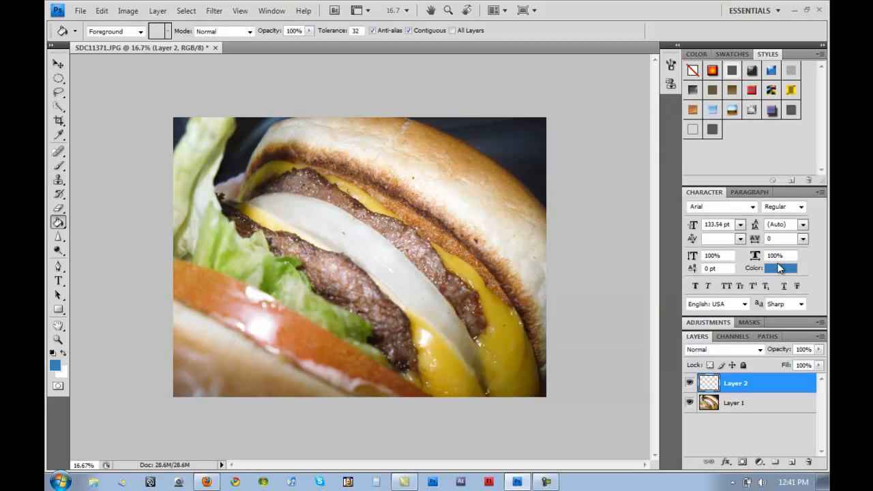
{"action": "left_click", "coordinate": [340, 229]}
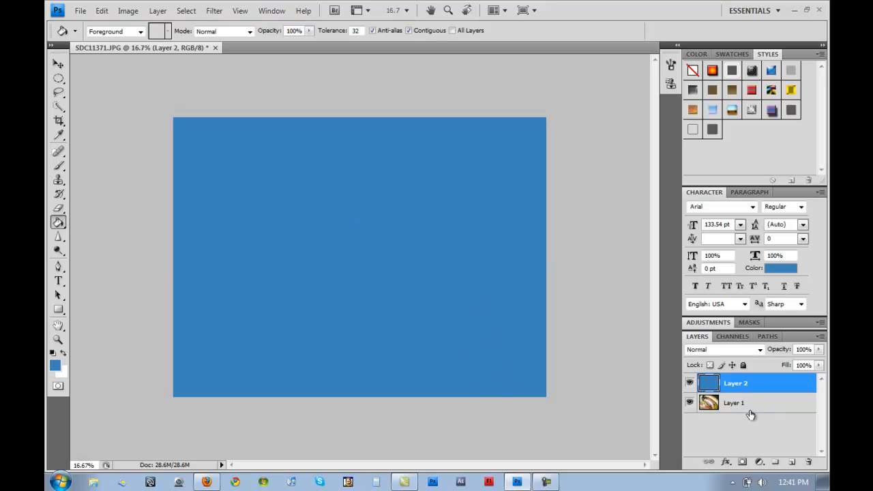
Move the burger photo layer above the blue layer and keep the photo layer selected.
{"action": "left_click_drag", "start_coordinate": [750, 412], "coordinate": [750, 384]}
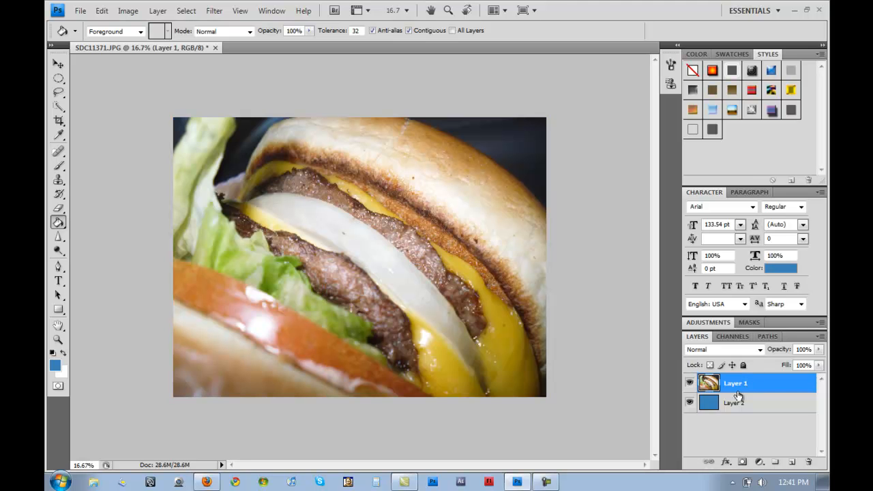
{"action": "left_click", "coordinate": [726, 411]}
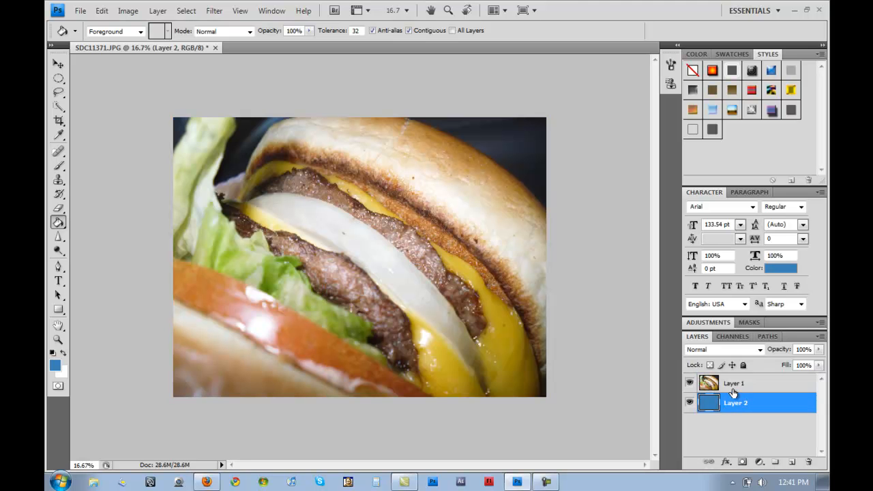
{"action": "left_click", "coordinate": [735, 386]}
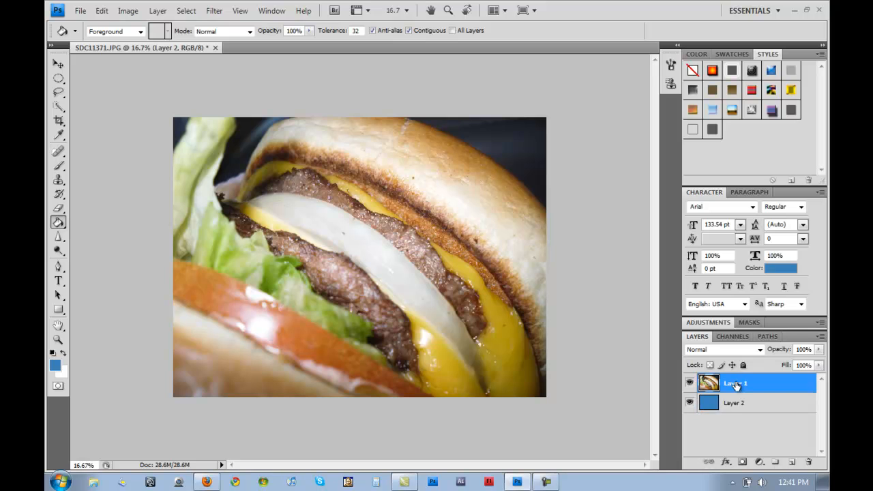
Set Layer 1's blend mode to Darken and cycle through Multiply, Color Burn and Darker Color to Screen.
{"action": "left_click", "coordinate": [759, 350]}
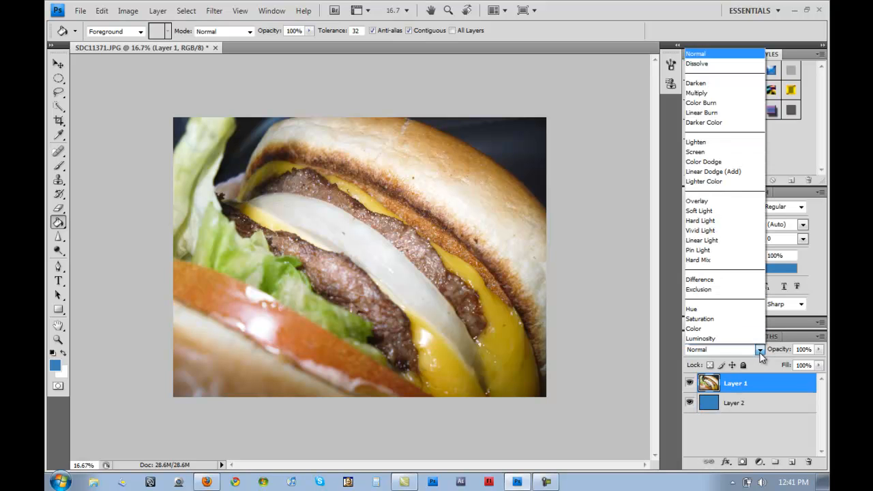
{"action": "left_click", "coordinate": [720, 83]}
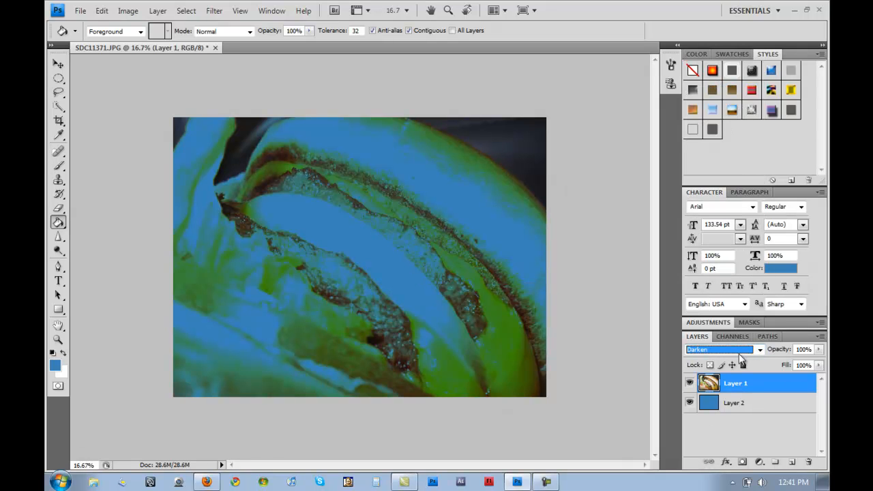
{"action": "key", "text": "Down"}
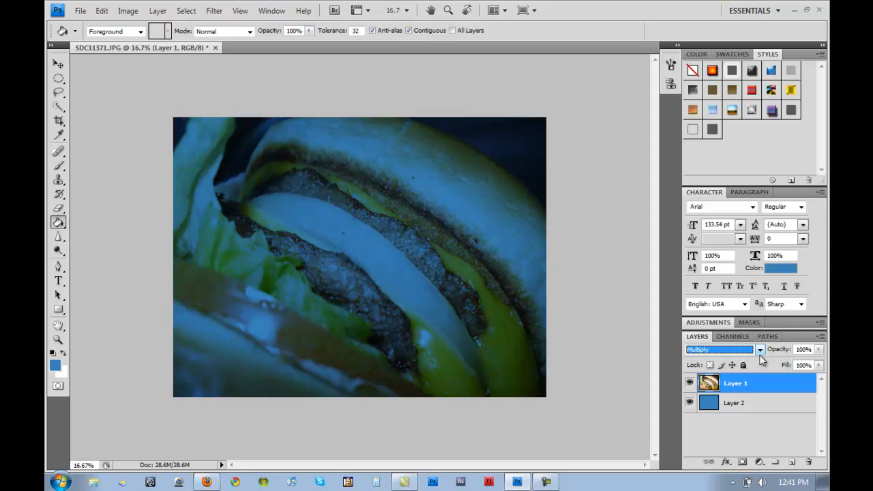
{"action": "key", "text": "Down"}
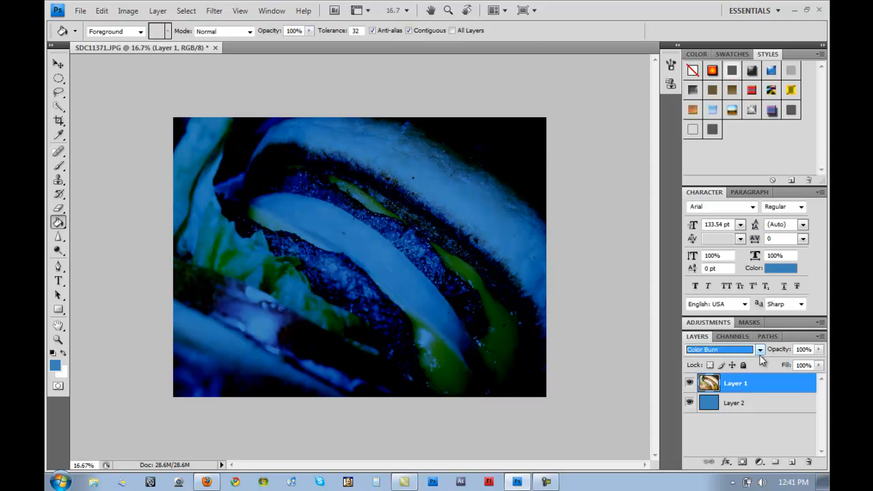
{"action": "key", "text": "Down"}
{"action": "key", "text": "Down"}
{"action": "key", "text": "Down"}
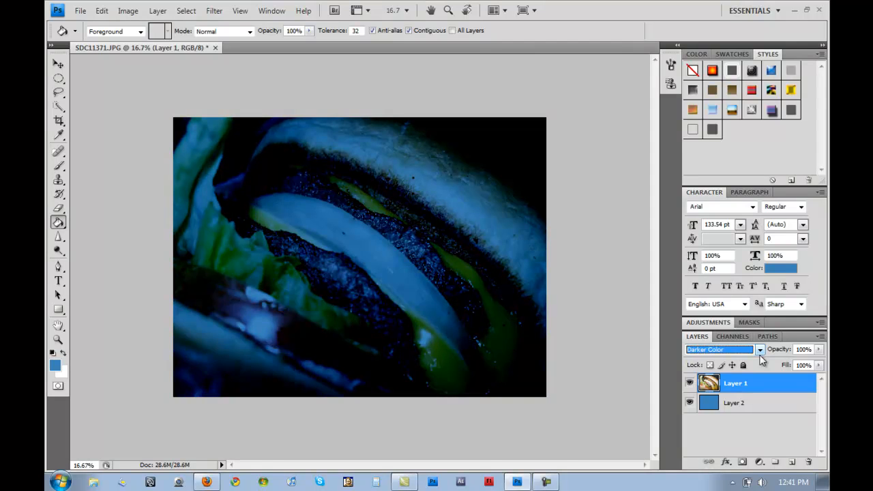
{"action": "key", "text": "Down"}
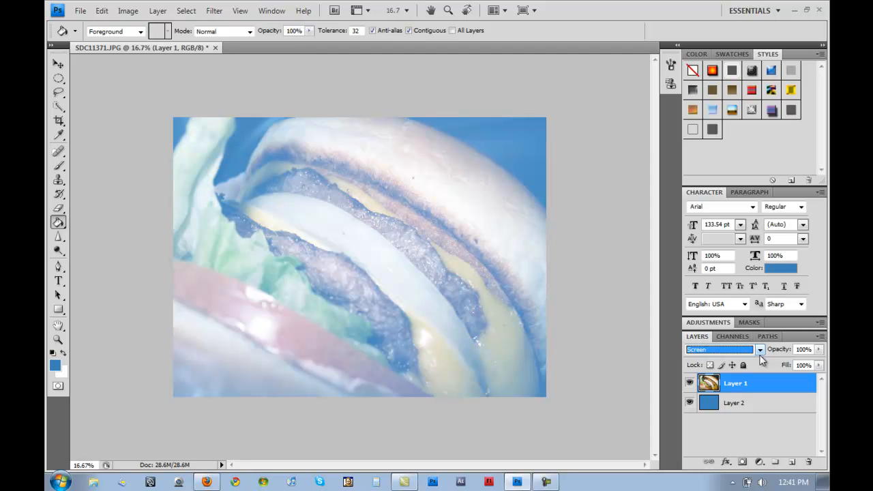
Try the Saturation blend mode on Layer 1, and set it to Linear Light.
{"action": "left_click", "coordinate": [759, 350]}
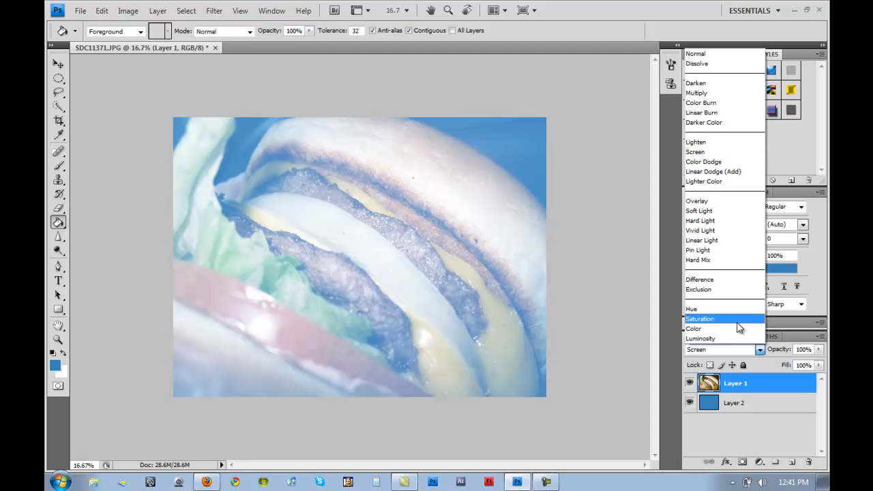
{"action": "left_click", "coordinate": [741, 319]}
{"action": "left_click", "coordinate": [758, 349]}
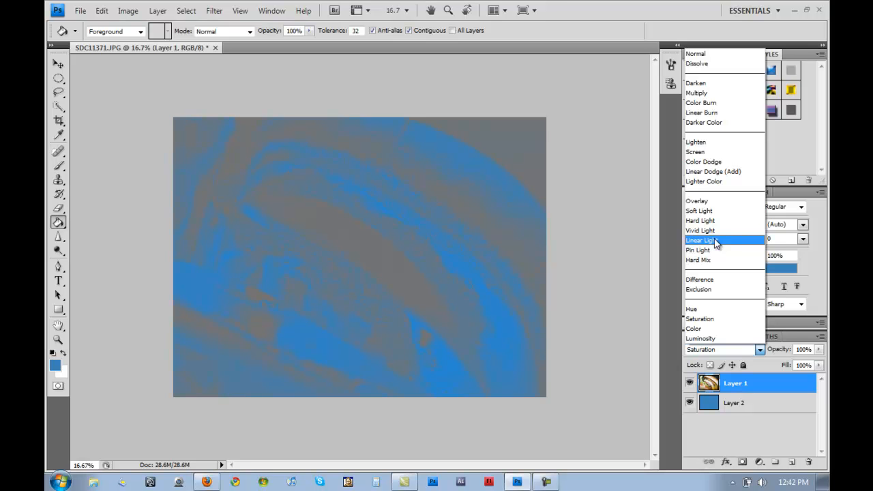
{"action": "left_click", "coordinate": [714, 240]}
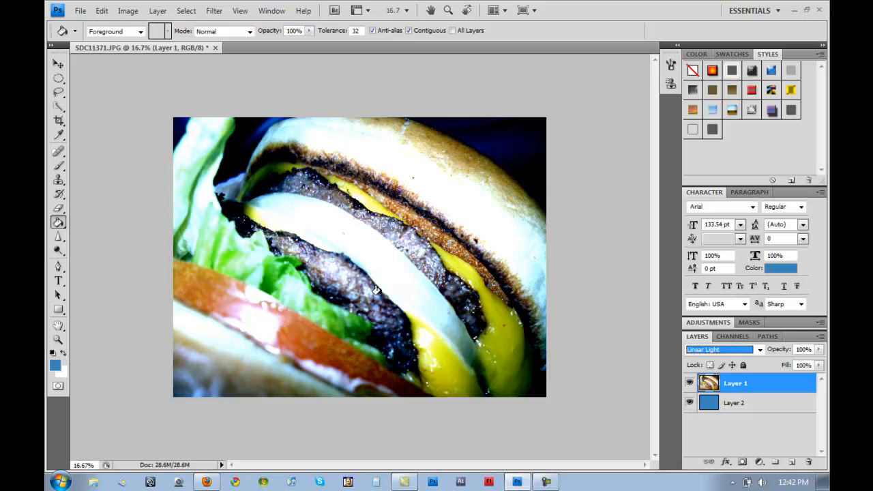
Reset Layer 1's blend mode to Normal and delete the blue Layer 2 beneath it.
{"action": "left_click", "coordinate": [748, 407]}
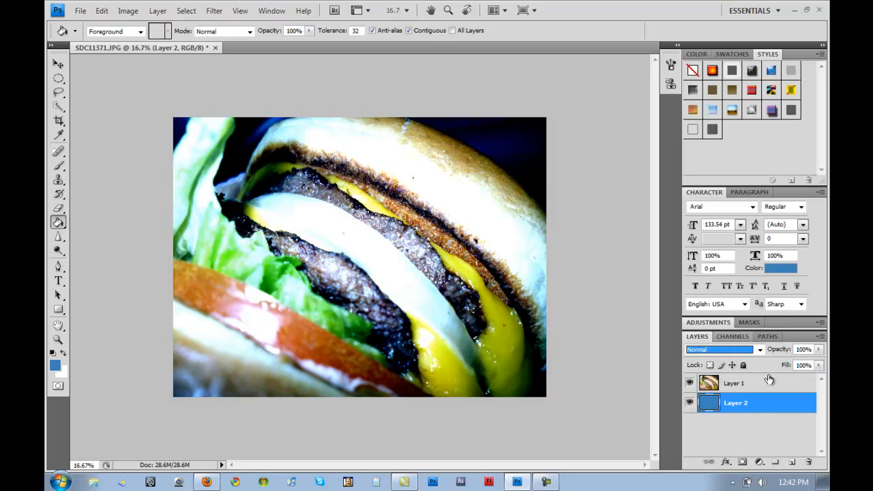
{"action": "left_click", "coordinate": [739, 388]}
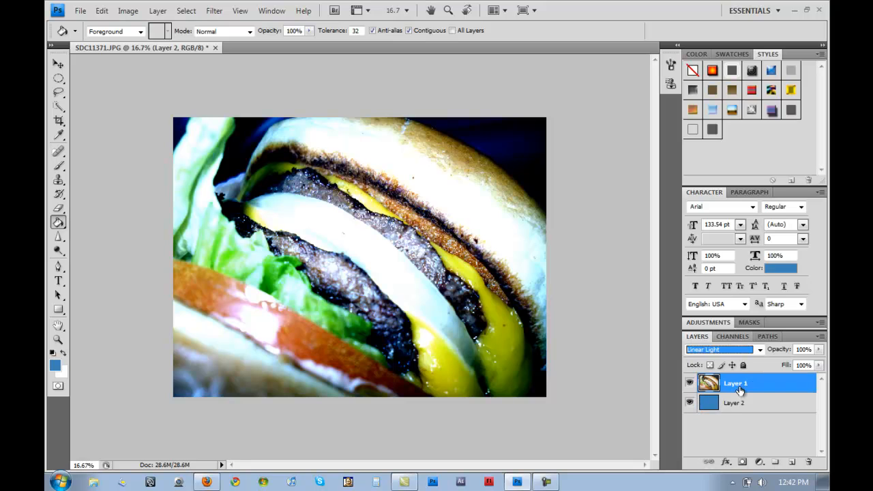
{"action": "left_click", "coordinate": [758, 350]}
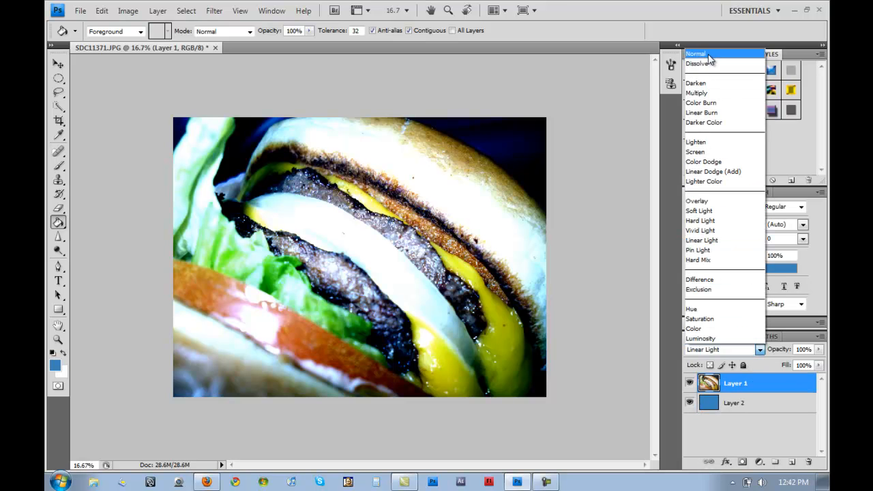
{"action": "left_click", "coordinate": [707, 54]}
{"action": "left_click", "coordinate": [762, 404]}
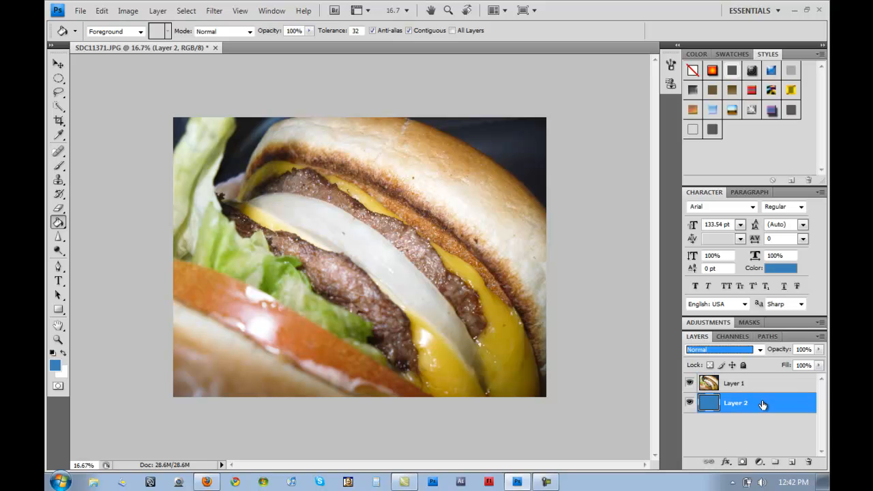
{"action": "left_click", "coordinate": [810, 464]}
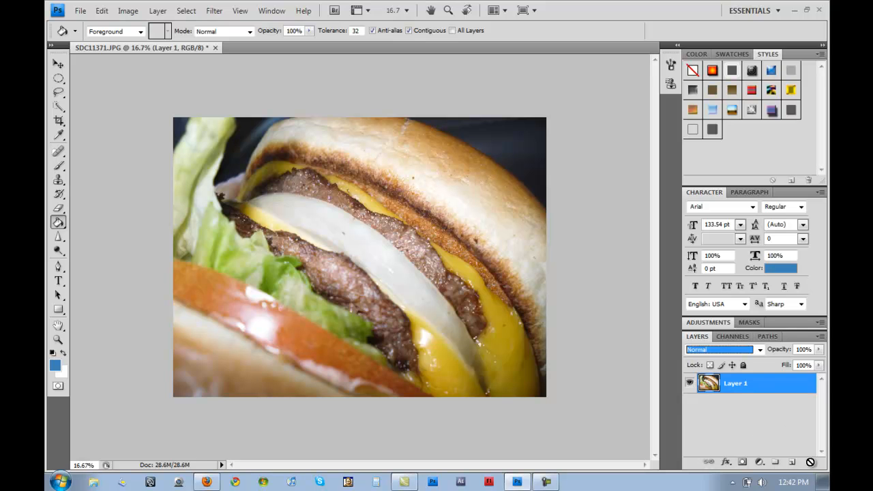
Duplicate the burger photo layer, Layer 1, so that two identical photo layers are stacked.
{"action": "left_click", "coordinate": [742, 389]}
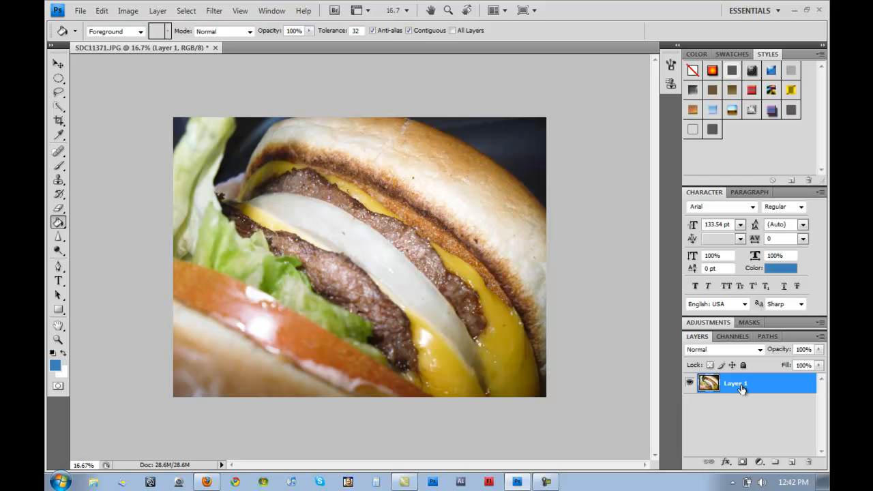
{"action": "key", "text": "ctrl+j"}
{"action": "left_click", "coordinate": [734, 405]}
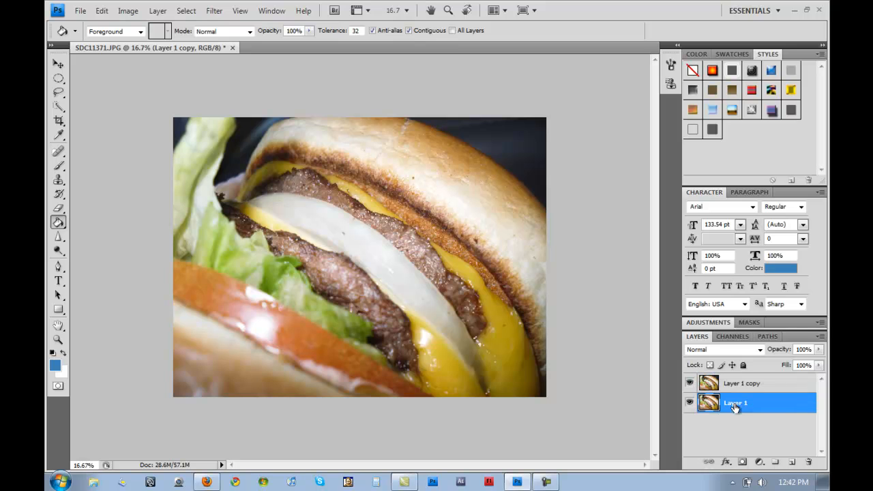
{"action": "left_click", "coordinate": [734, 386]}
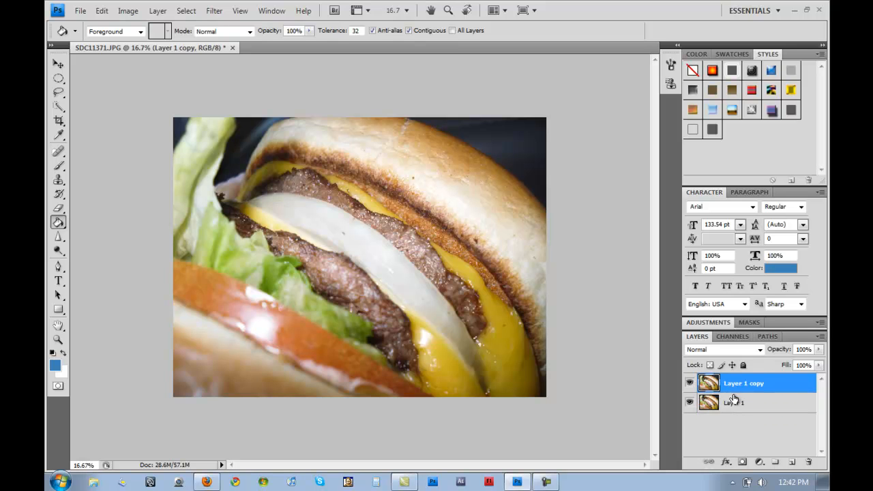
{"action": "left_click", "coordinate": [735, 400]}
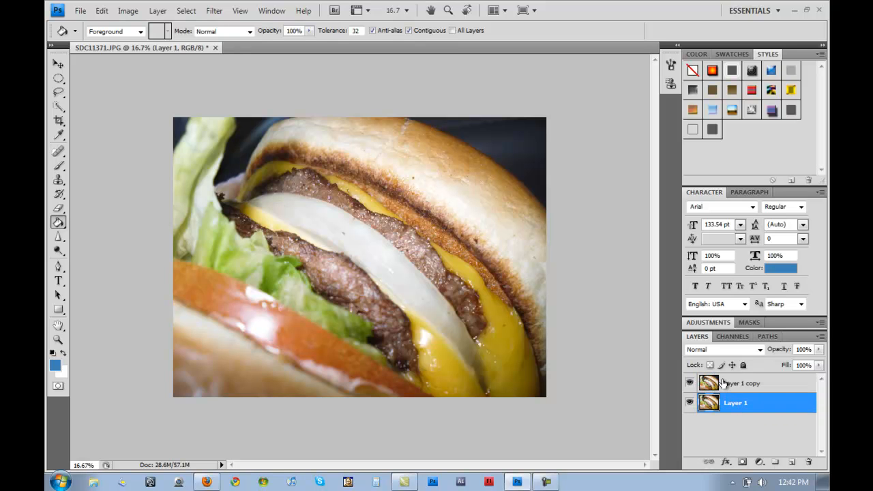
Set Layer 1 copy's blend mode to Dissolve and cycle through Multiply, Color Burn, Screen, Linear Dodge (Add) and Overlay to Hard Light.
{"action": "left_click", "coordinate": [724, 383]}
{"action": "left_click", "coordinate": [761, 349]}
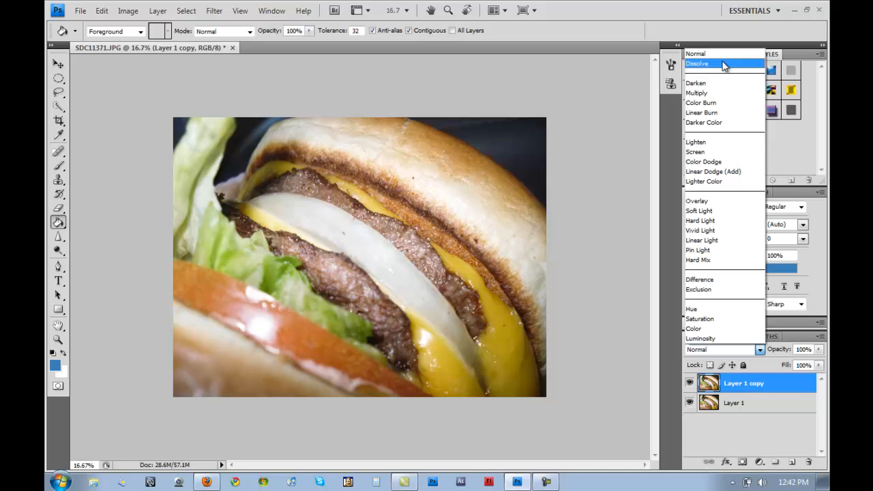
{"action": "left_click", "coordinate": [725, 65]}
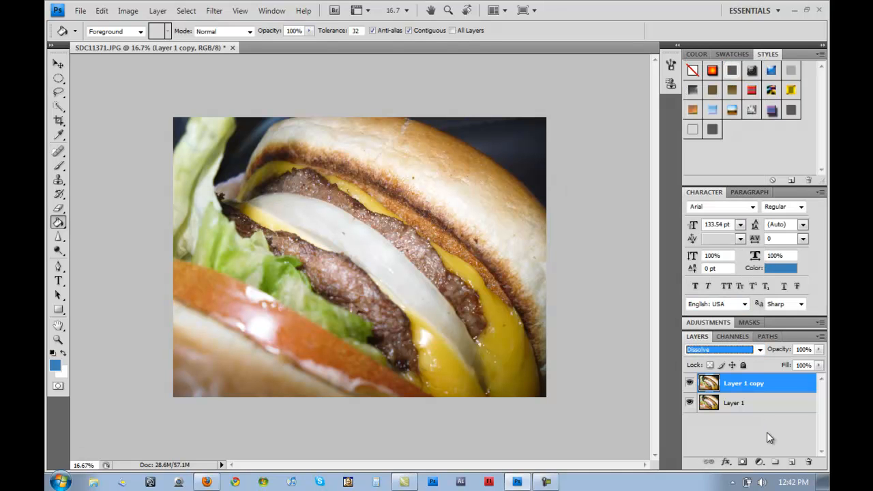
{"action": "key", "text": "Down"}
{"action": "key", "text": "Down"}
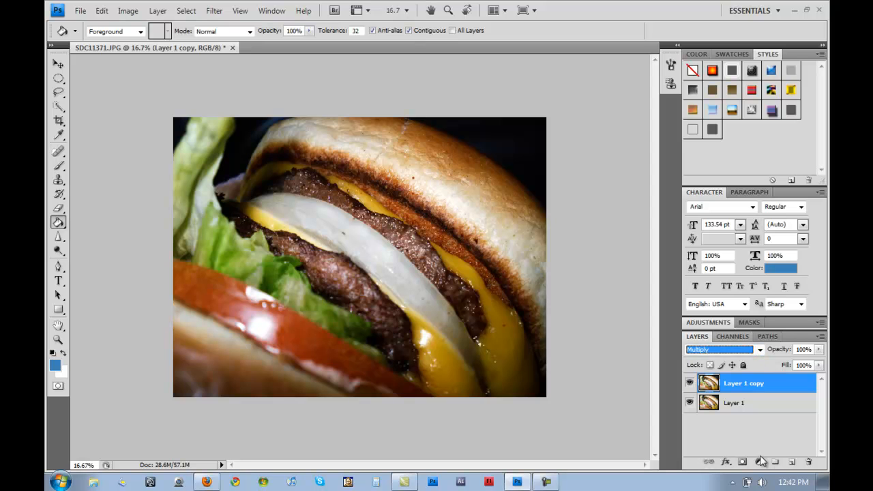
{"action": "key", "text": "Down"}
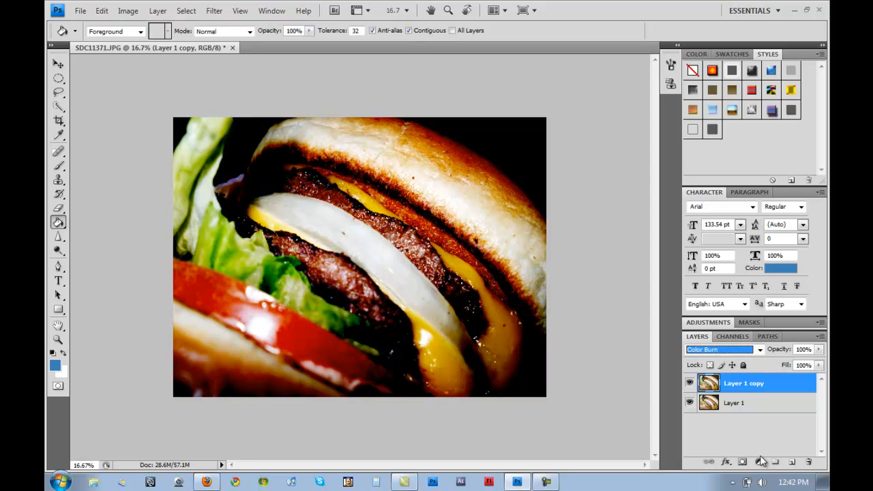
{"action": "key", "text": "Down"}
{"action": "key", "text": "Down"}
{"action": "key", "text": "Down"}
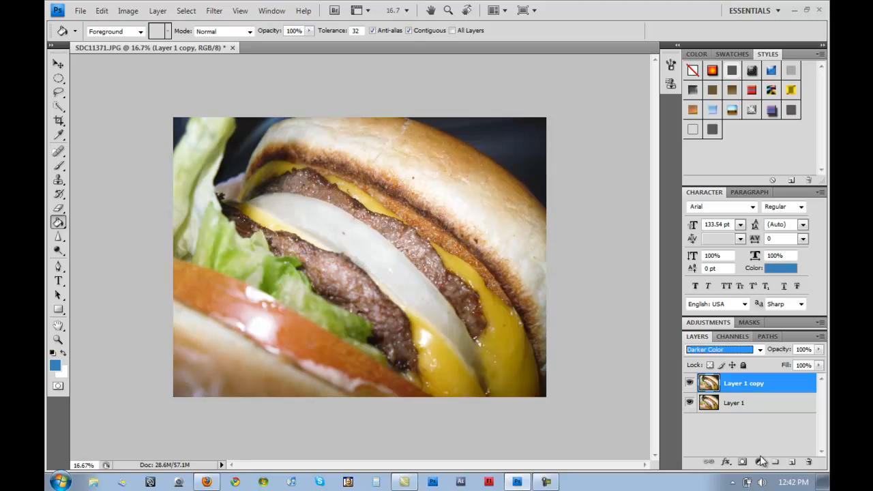
{"action": "key", "text": "Down"}
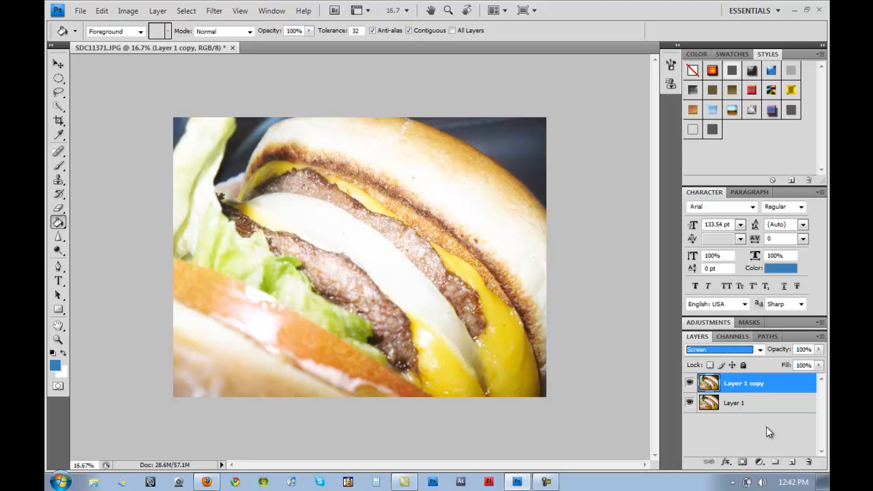
{"action": "key", "text": "Down"}
{"action": "key", "text": "Down"}
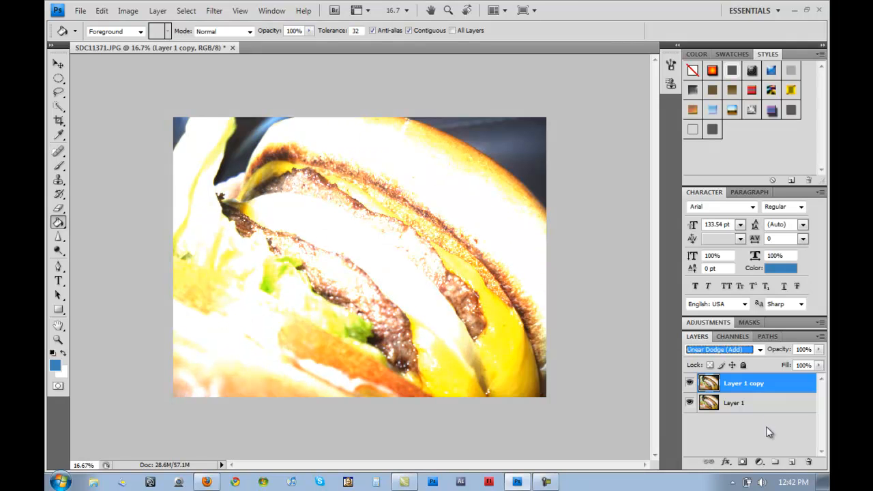
{"action": "key", "text": "Down"}
{"action": "key", "text": "Down"}
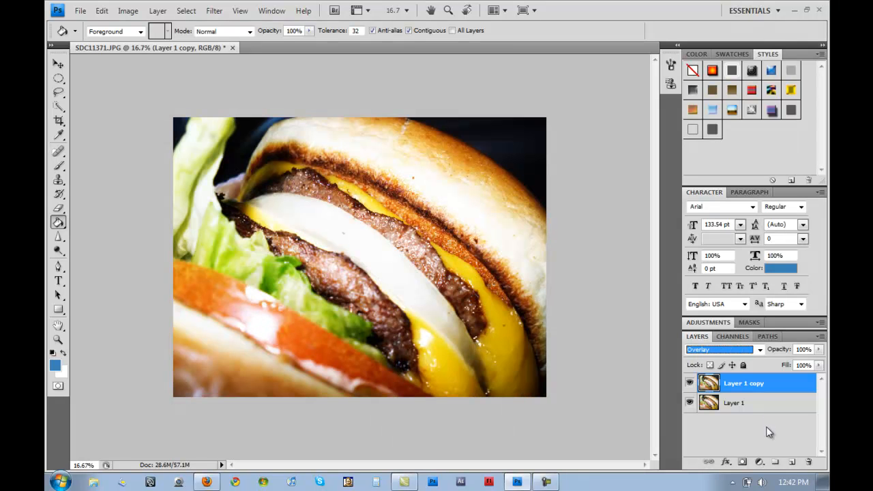
{"action": "key", "text": "Down"}
{"action": "key", "text": "Down"}
Compare the blend modes of Layer 1 copy and Layer 1 by selecting the layers alternately, ending on Layer 1.
{"action": "left_click", "coordinate": [765, 426]}
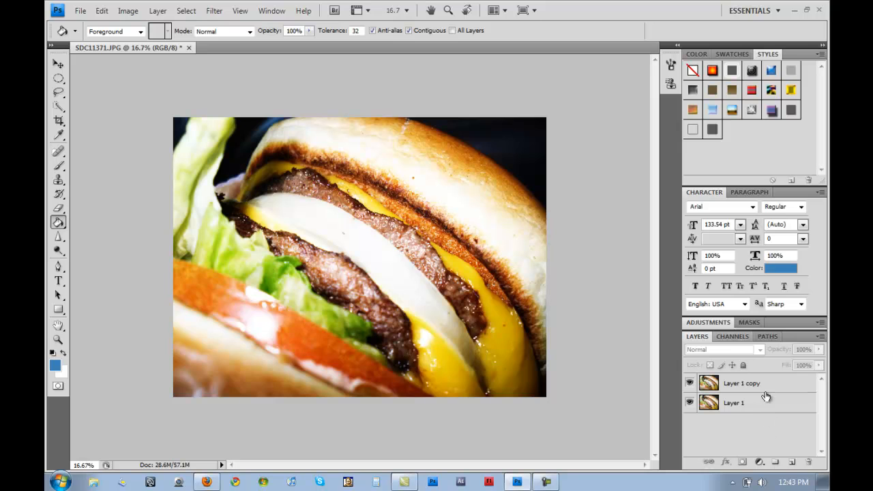
{"action": "left_click", "coordinate": [753, 384]}
{"action": "left_click", "coordinate": [750, 407]}
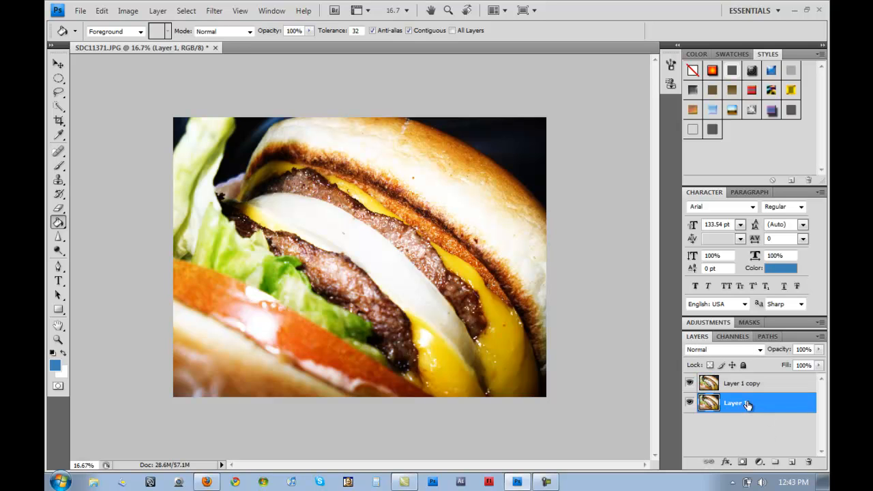
{"action": "left_click", "coordinate": [736, 390]}
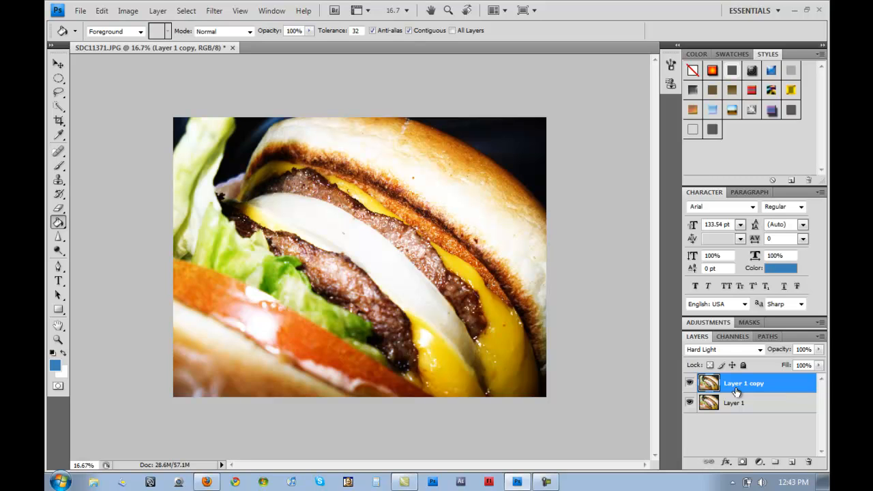
{"action": "left_click", "coordinate": [738, 401]}
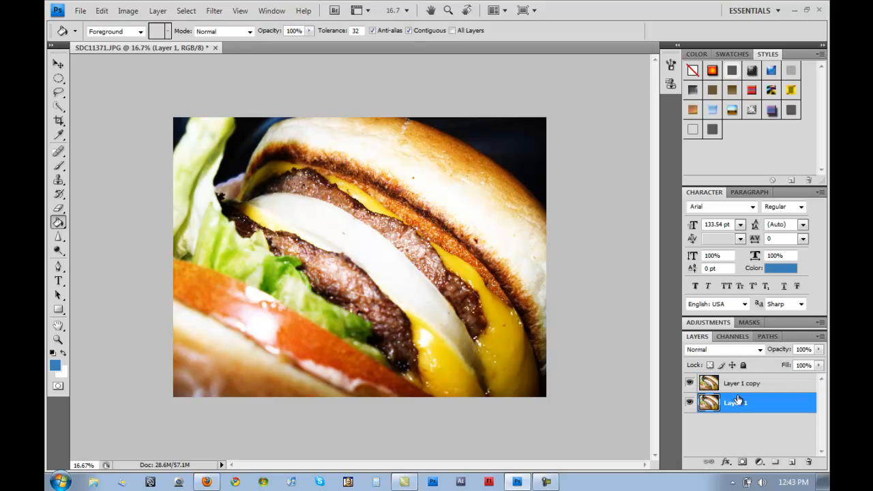